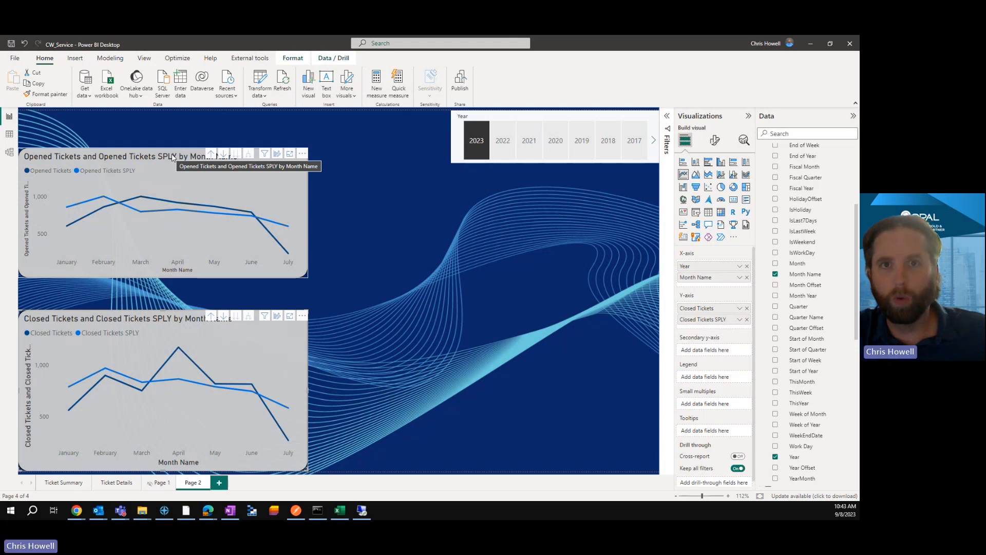
Replace Opened Tickets SPLY with a Year legend in the Opened Tickets chart and add 2019 to the Year slicer's selection.
left_click(212, 164)
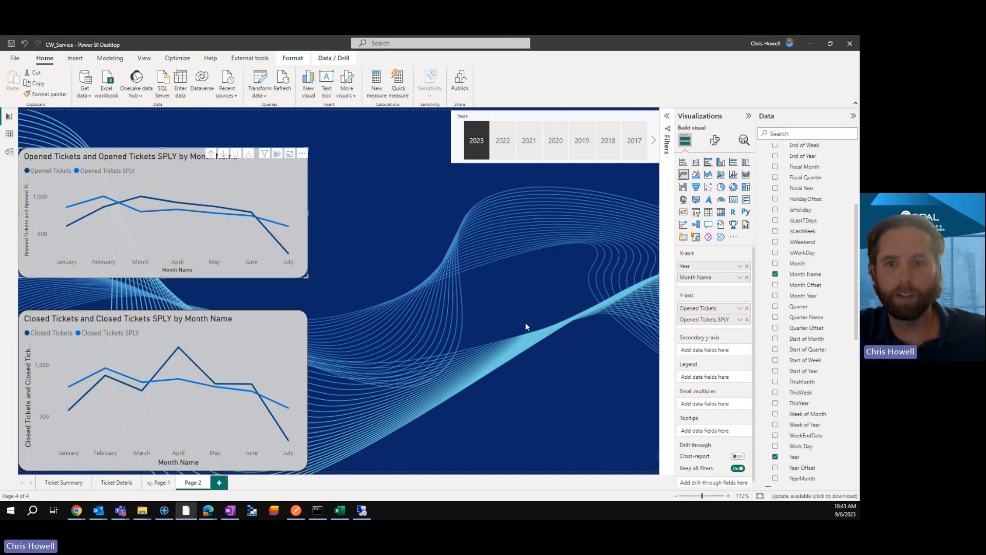
left_click(747, 319)
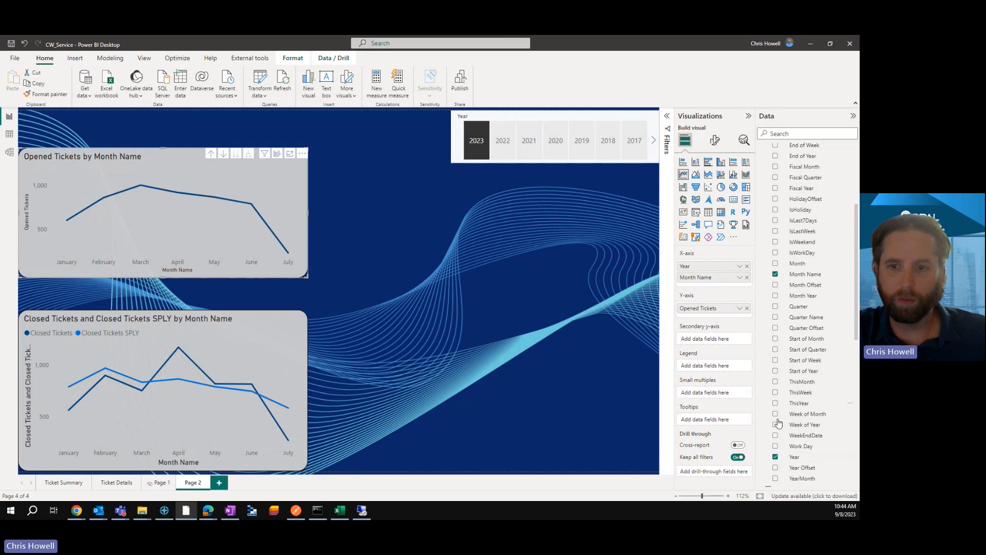
left_click_drag(796, 459, 701, 370)
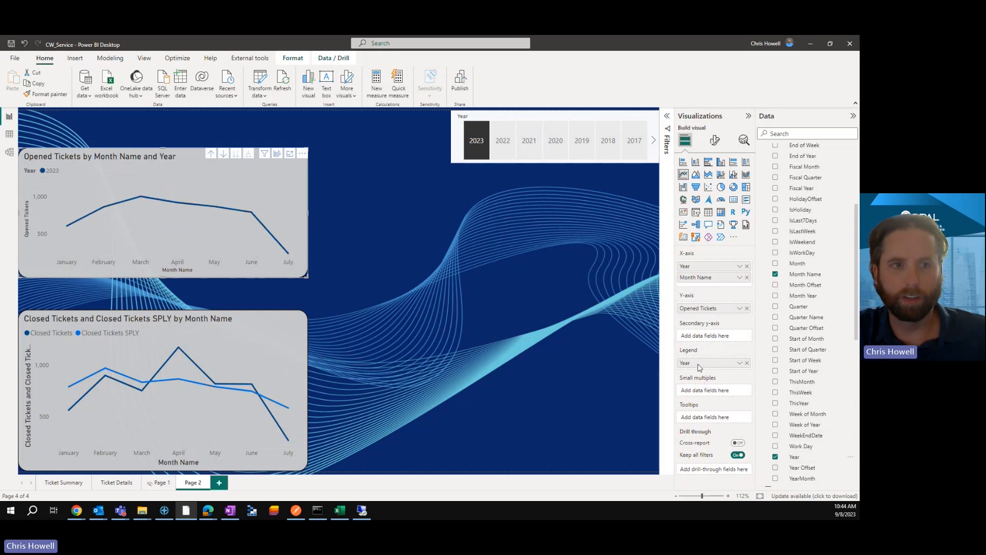
left_click(582, 141, "ctrl")
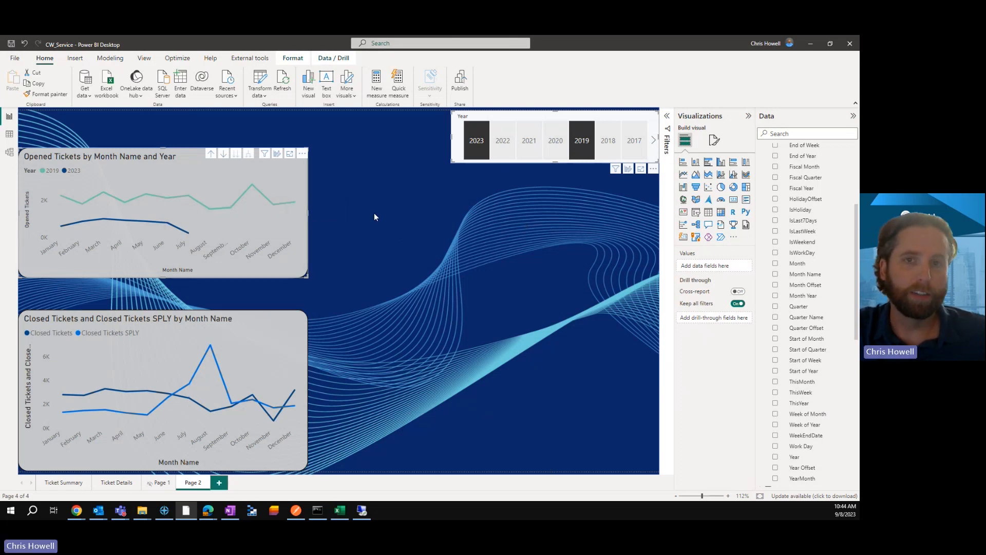
Try the Opened Tickets chart at year level and expanded to year and month, and return it to month level.
left_click(211, 154)
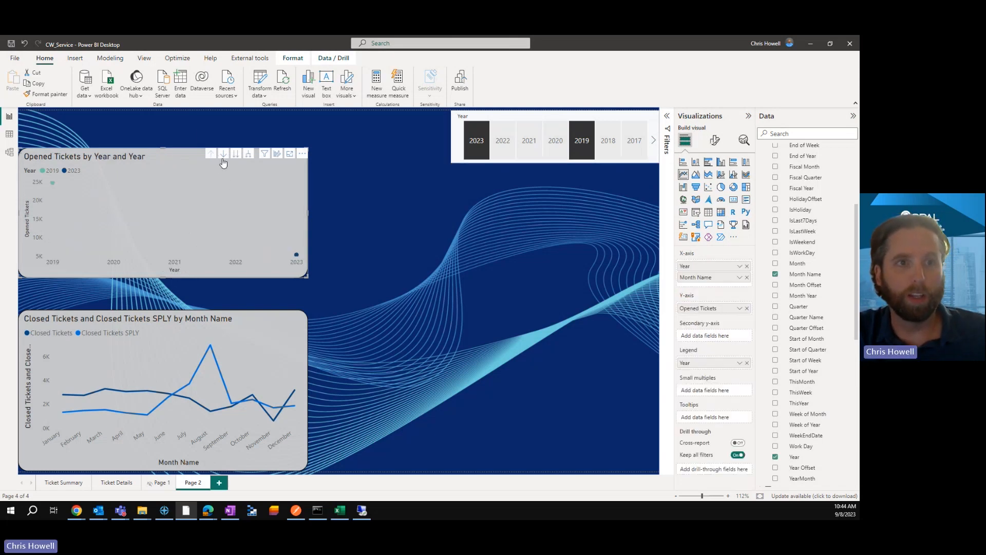
left_click(249, 157)
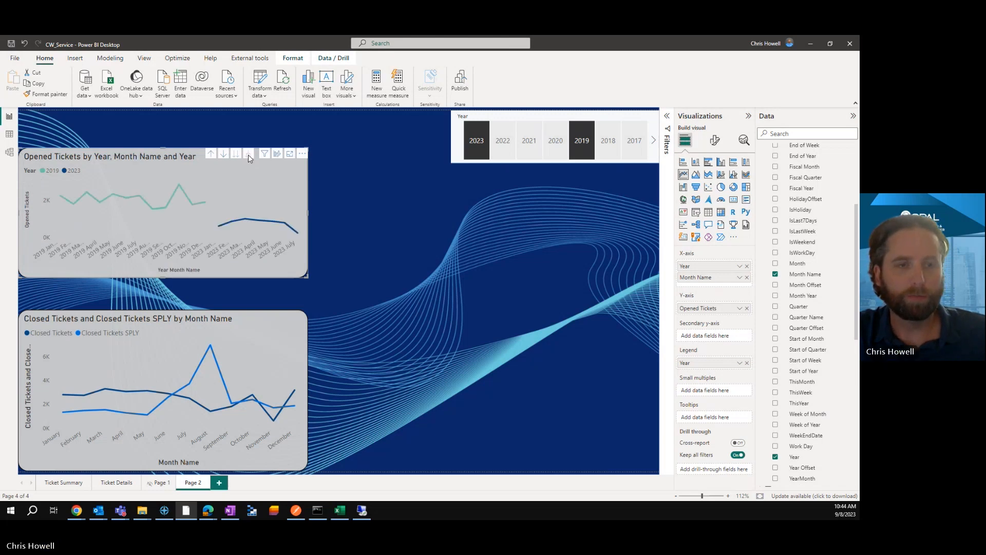
left_click(212, 154)
left_click(235, 154)
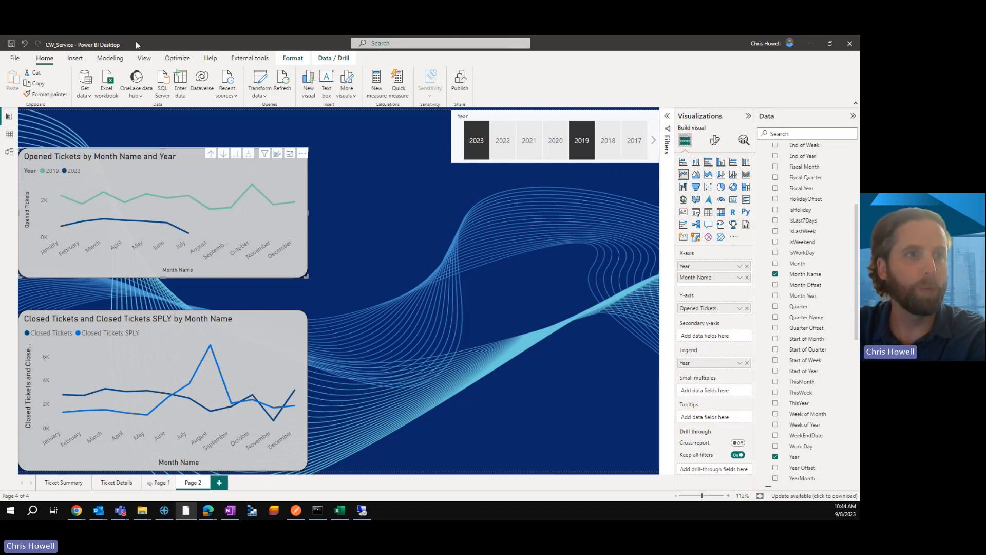
Start a new fields parameter and name it Date X Axis.
left_click(106, 60)
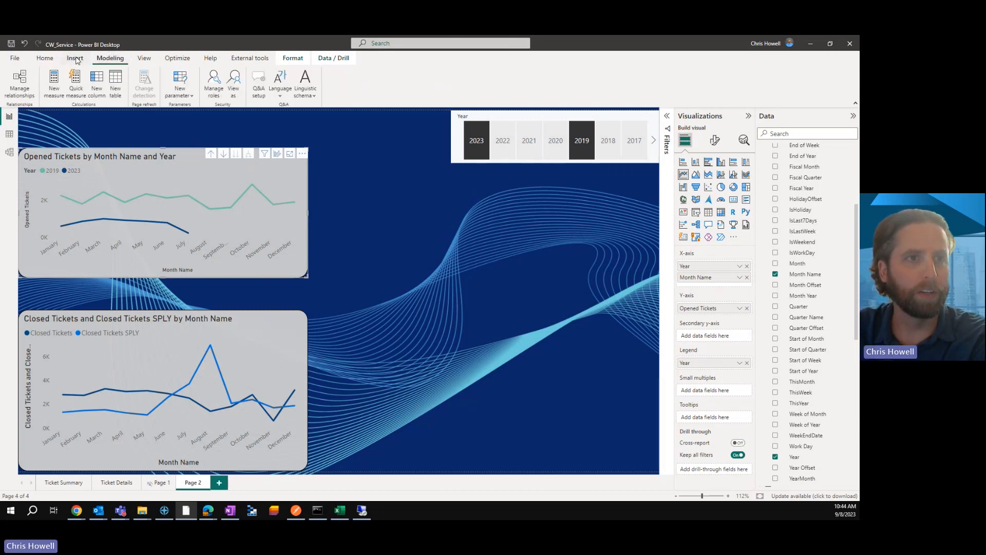
left_click(185, 100)
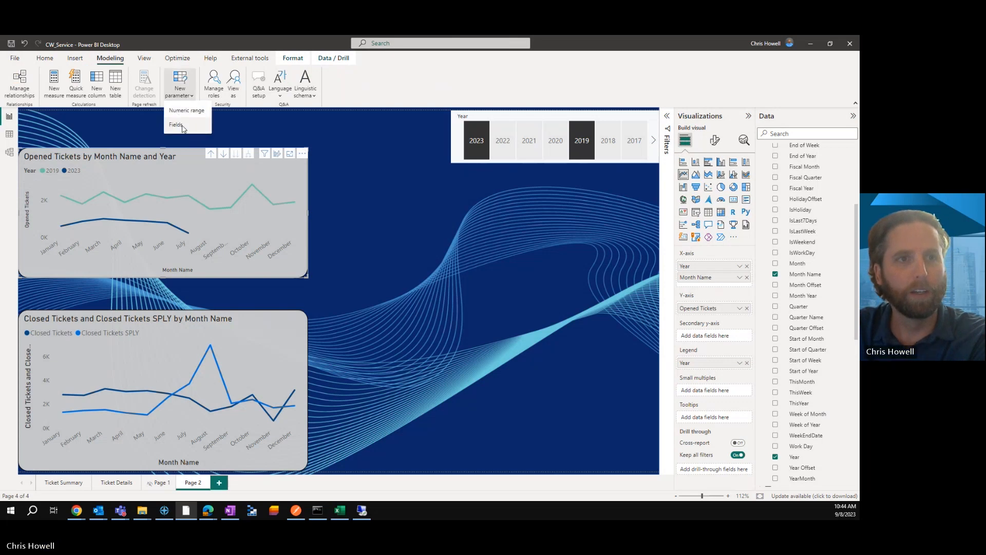
left_click(183, 126)
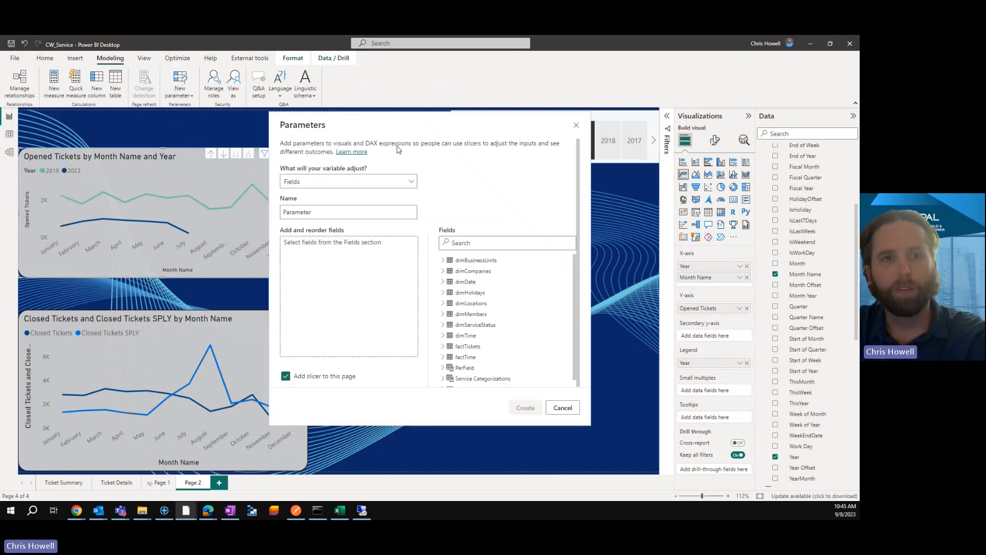
double_click(343, 212)
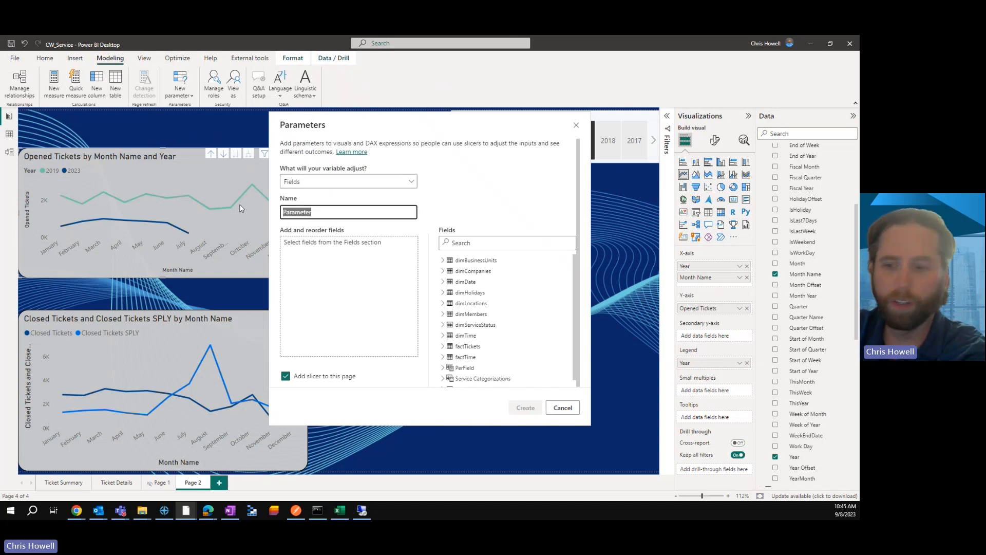
type("Date X Axis")
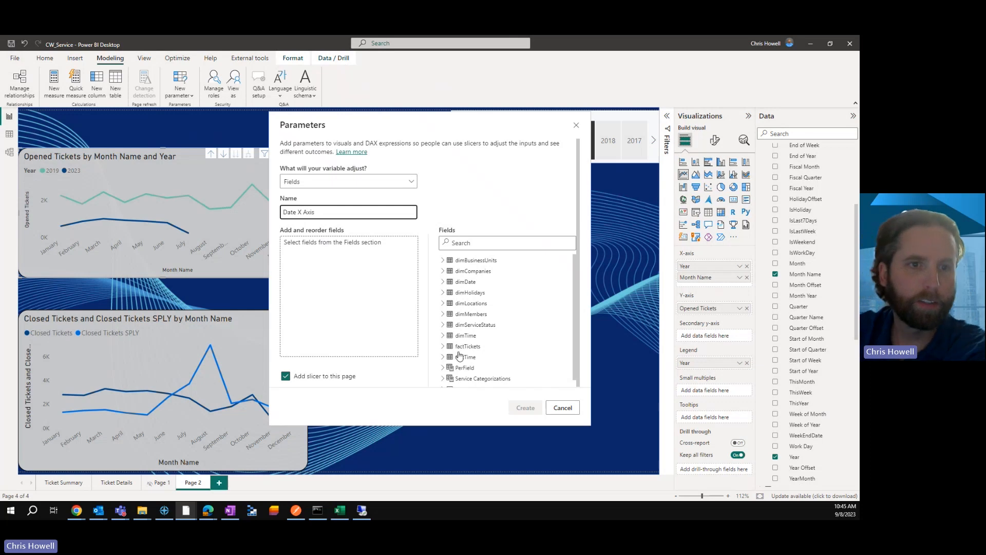
Add Year, Quarter Name and Month Name from dimDate to the parameter in that order and create it with its slicer.
left_click(443, 285)
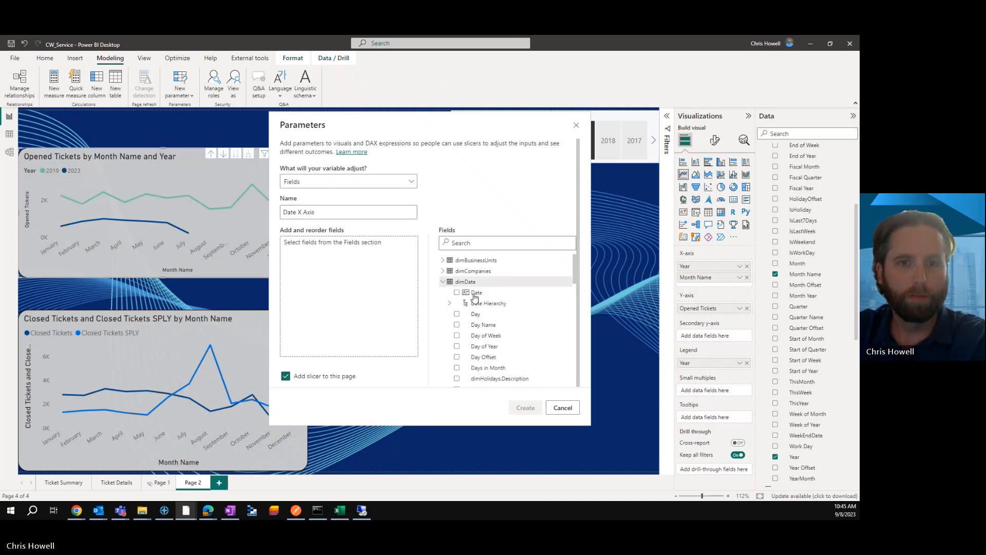
scroll(503, 329, "down", 5)
scroll(505, 332, "down", 3)
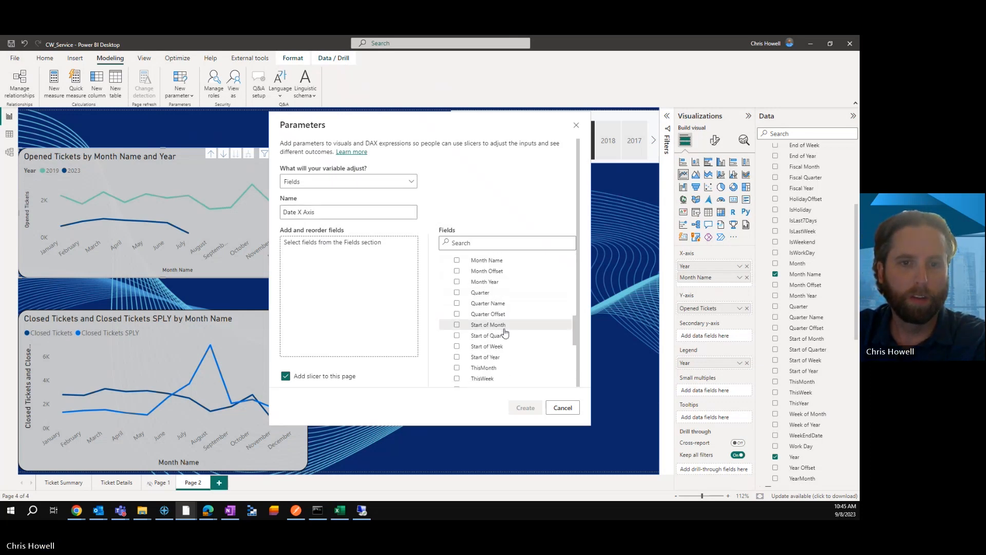
scroll(499, 337, "down", 1)
left_click_drag(476, 343, 295, 243)
scroll(514, 333, "up", 4)
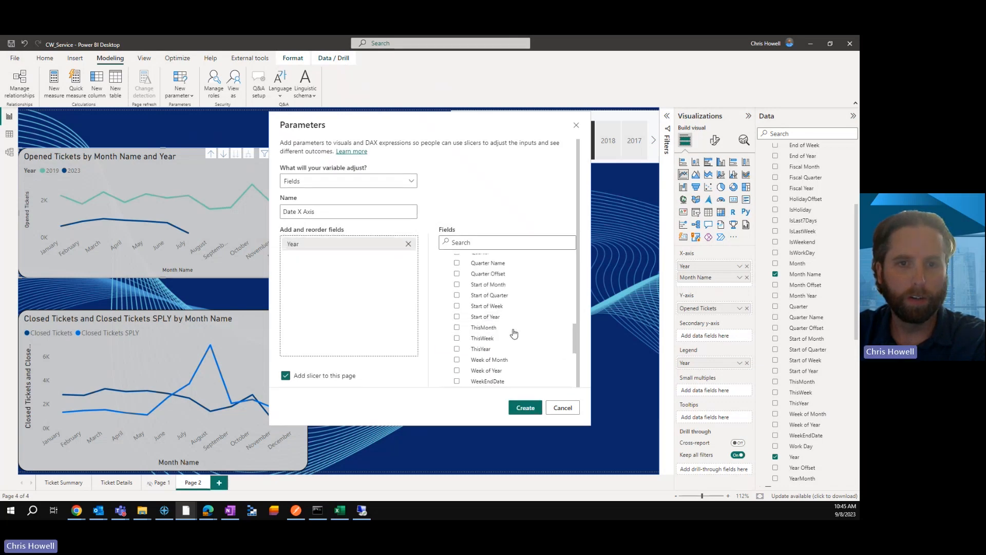
left_click_drag(490, 303, 323, 264)
scroll(519, 324, "up", 3)
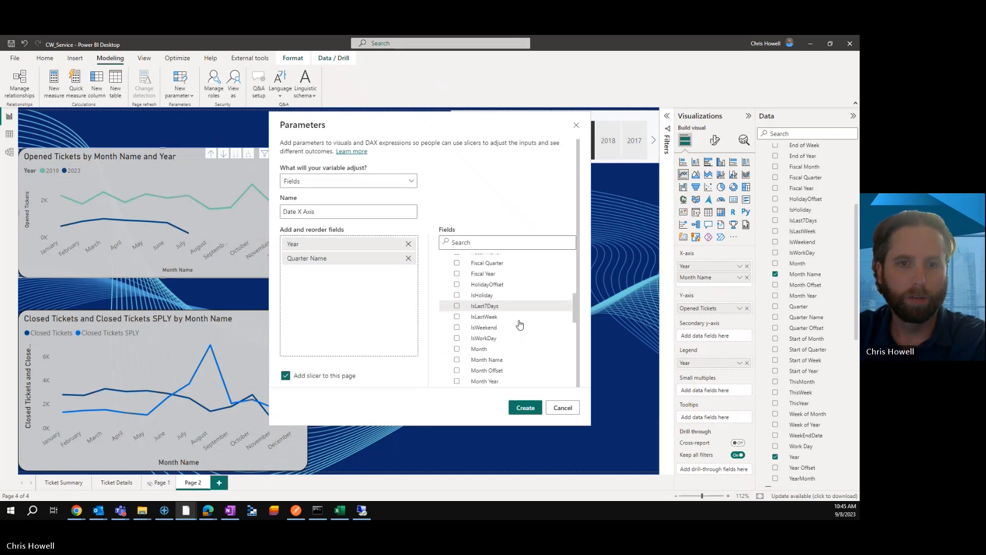
left_click_drag(493, 361, 374, 280)
scroll(496, 303, "up", 5)
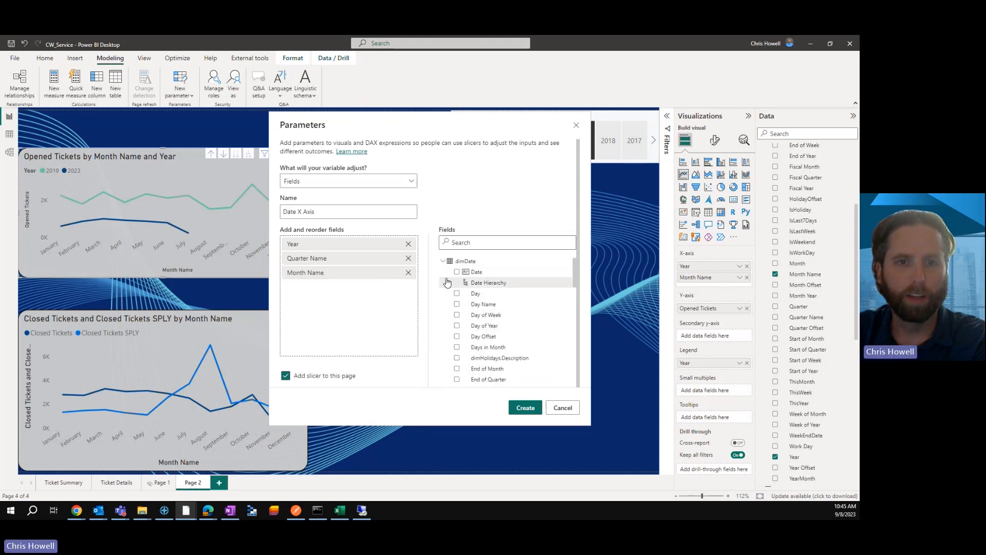
left_click(449, 283)
left_click(450, 283)
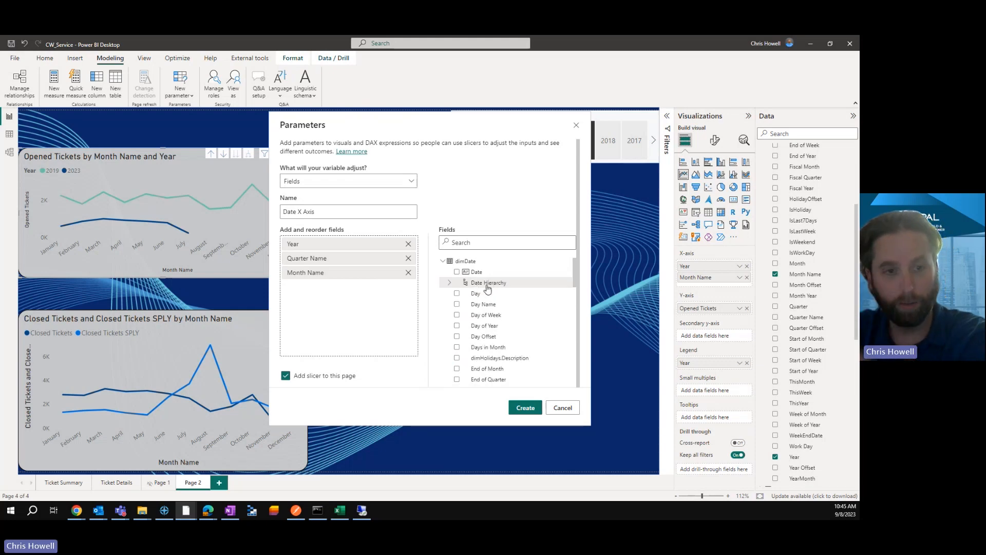
left_click(525, 408)
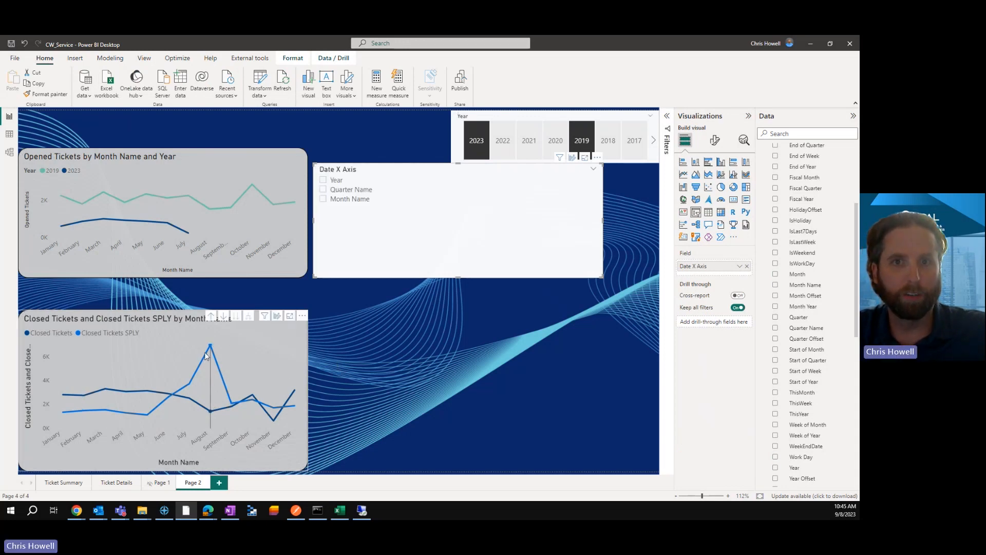
Shrink the Date X Axis slicer to fit its three options and place it beneath the Year slicer at the page's right edge.
mouse_move(205, 353)
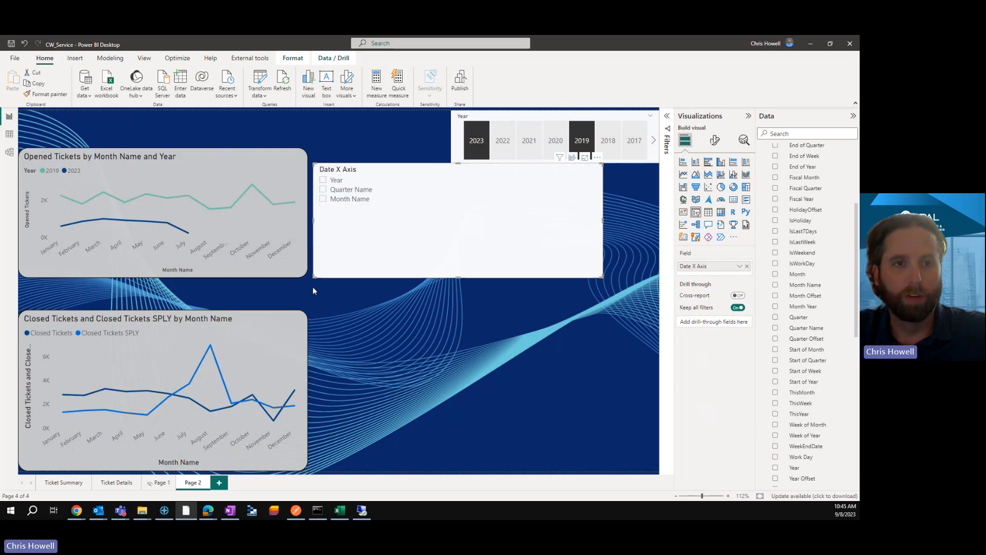
left_click_drag(314, 278, 499, 239)
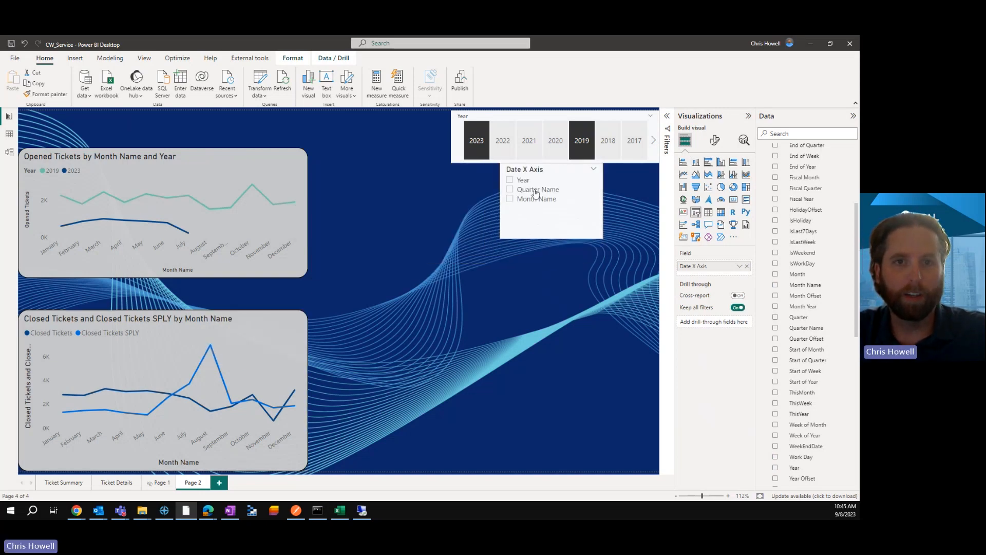
left_click_drag(541, 170, 596, 192)
left_click_drag(561, 261, 579, 231)
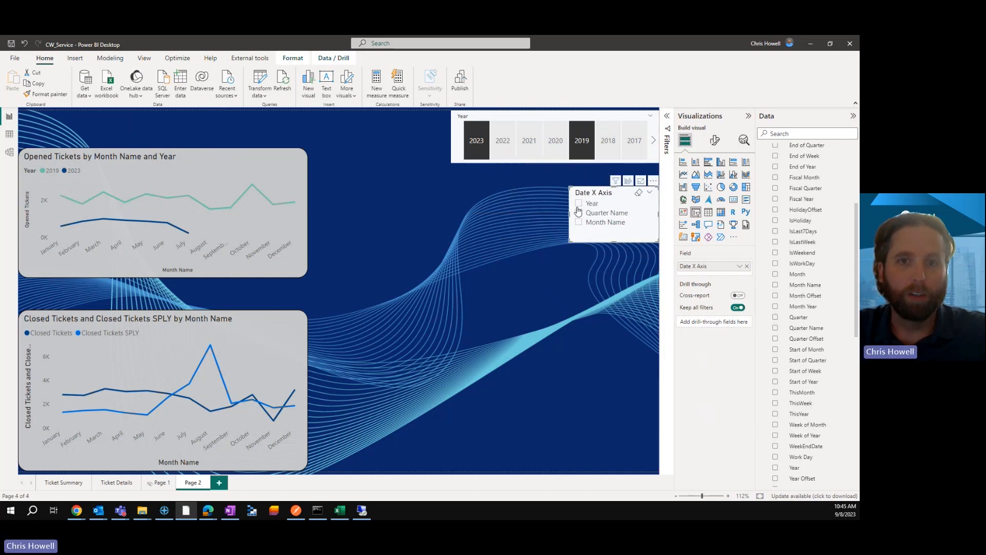
Replace Year and Month Name on the Opened Tickets chart's X-axis with the Date X Axis parameter.
left_click(176, 152)
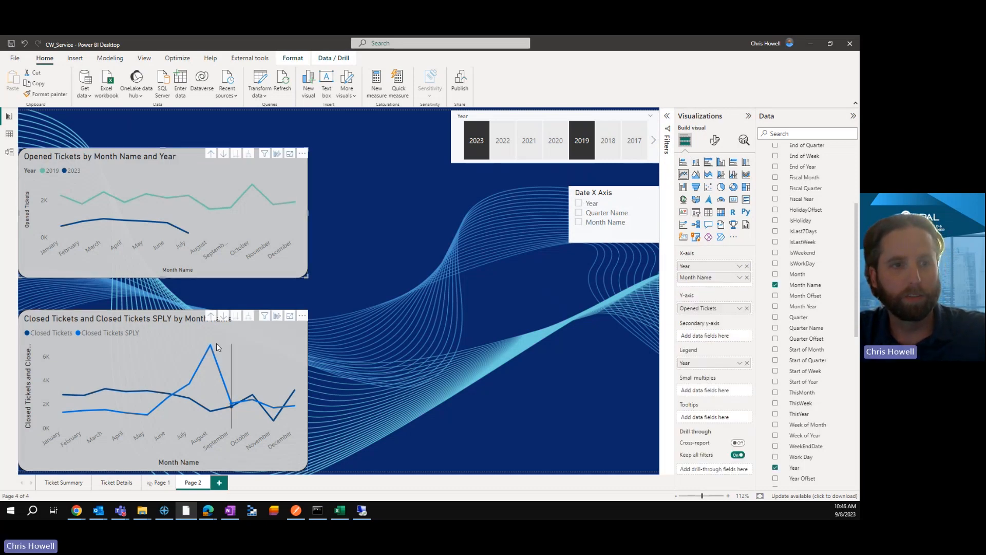
left_click(747, 266)
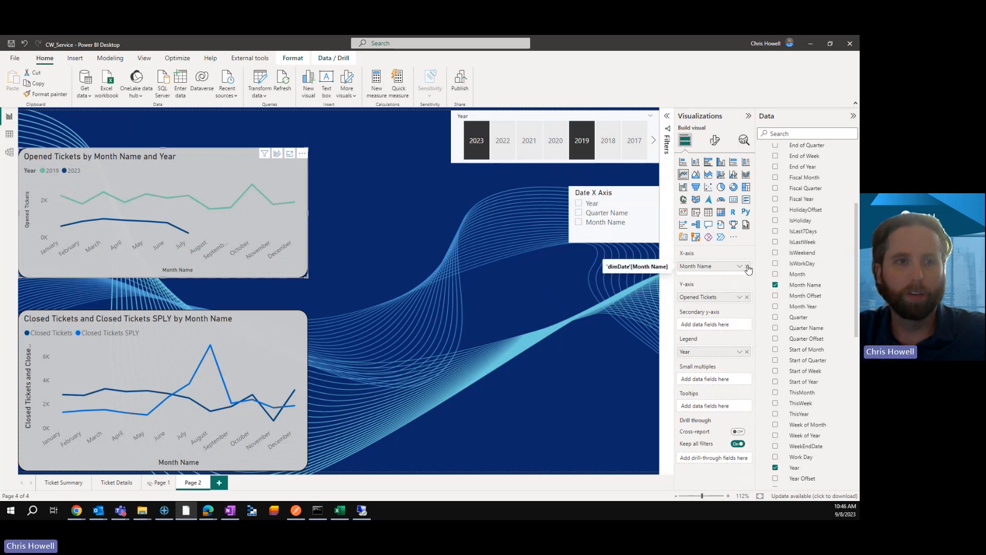
left_click(747, 266)
scroll(822, 247, "up", 5)
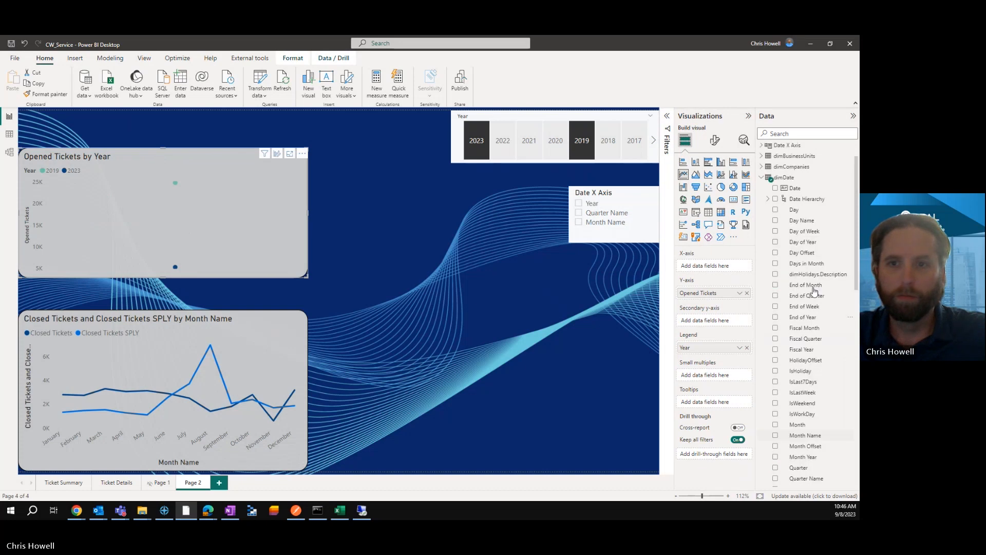
left_click(761, 181)
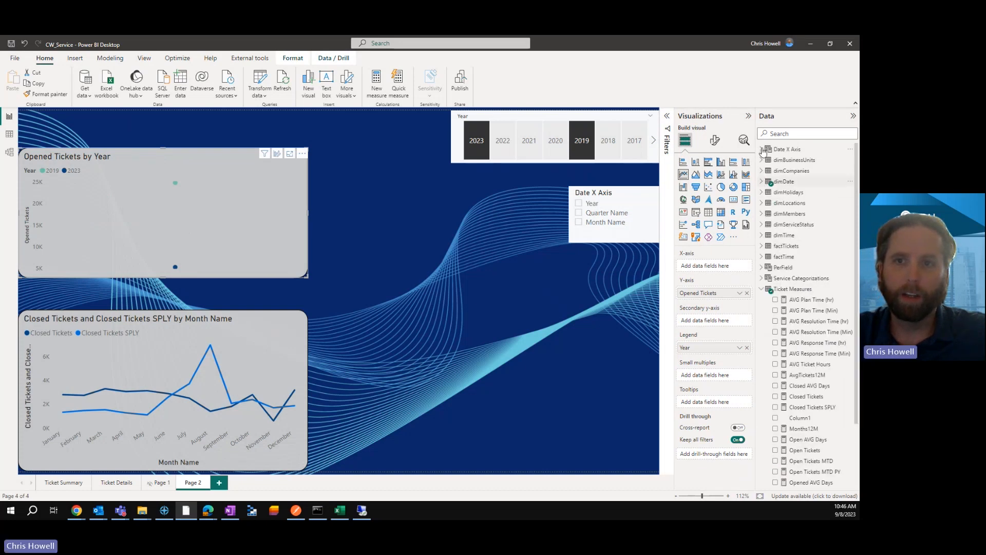
left_click(762, 149)
left_click_drag(787, 159, 703, 265)
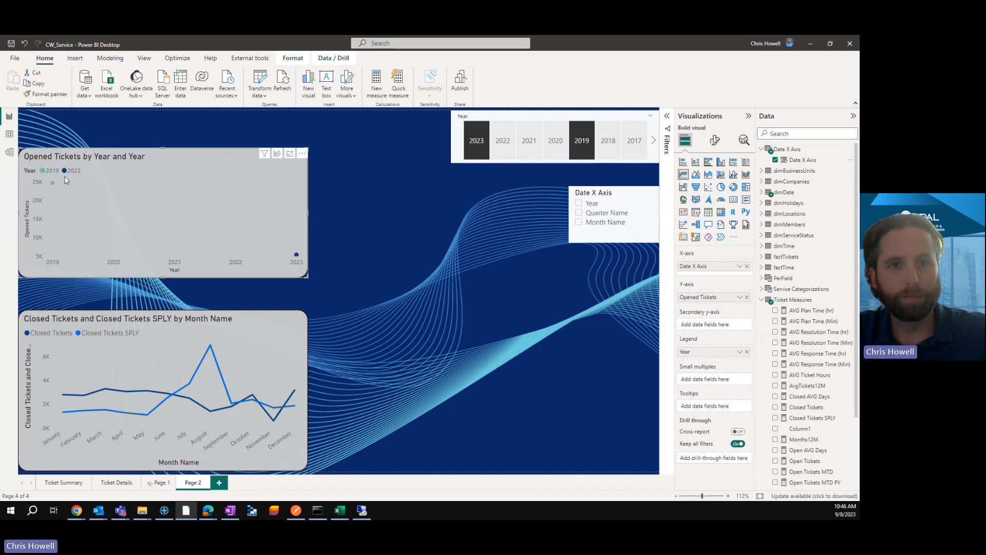
Test the Date X Axis slicer by alternating between Quarter Name and Year, ending on Month Name.
left_click(579, 213)
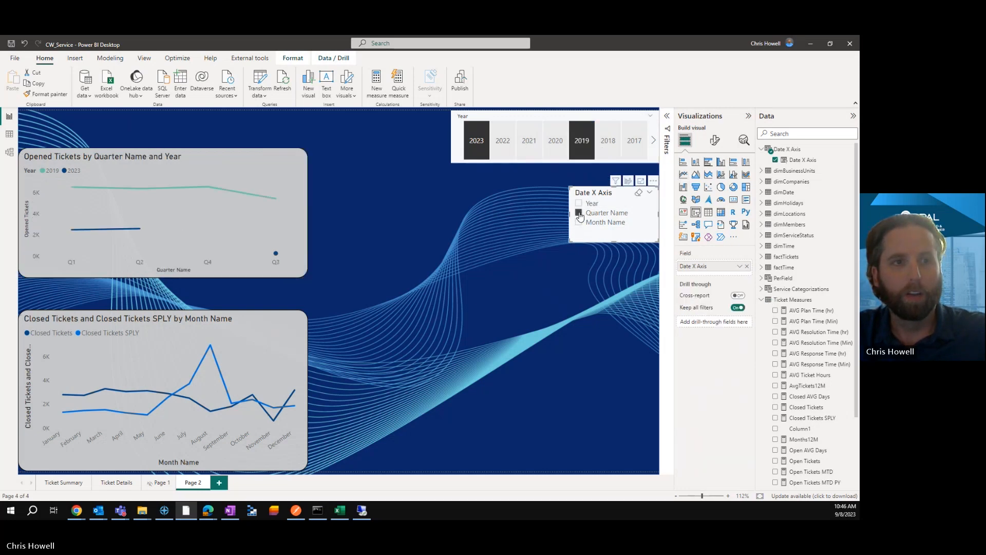
left_click(579, 204)
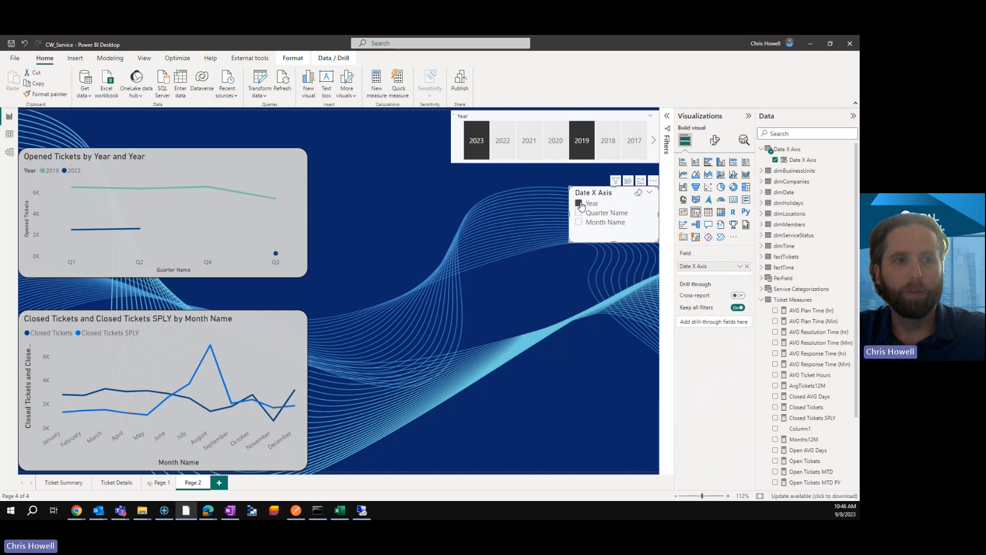
left_click(579, 212)
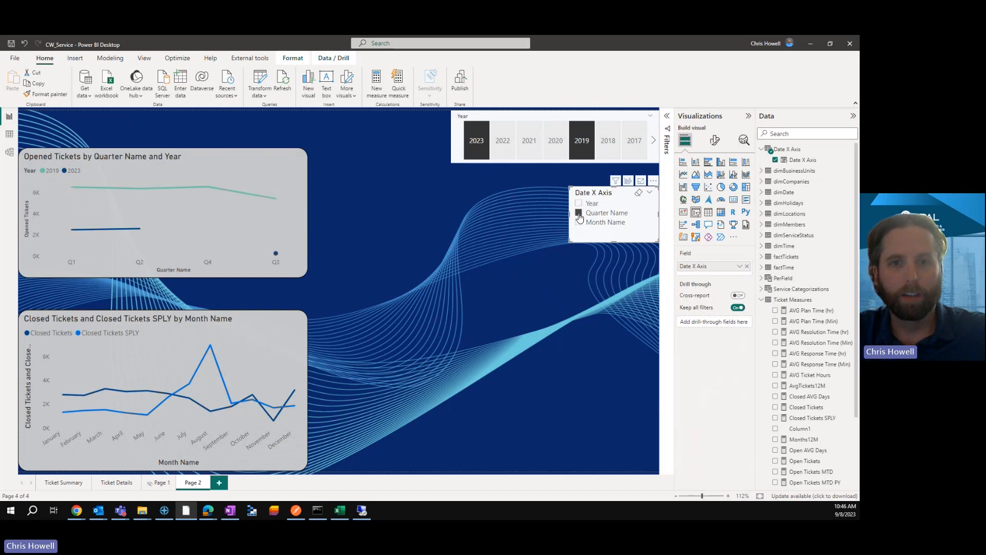
left_click(579, 222)
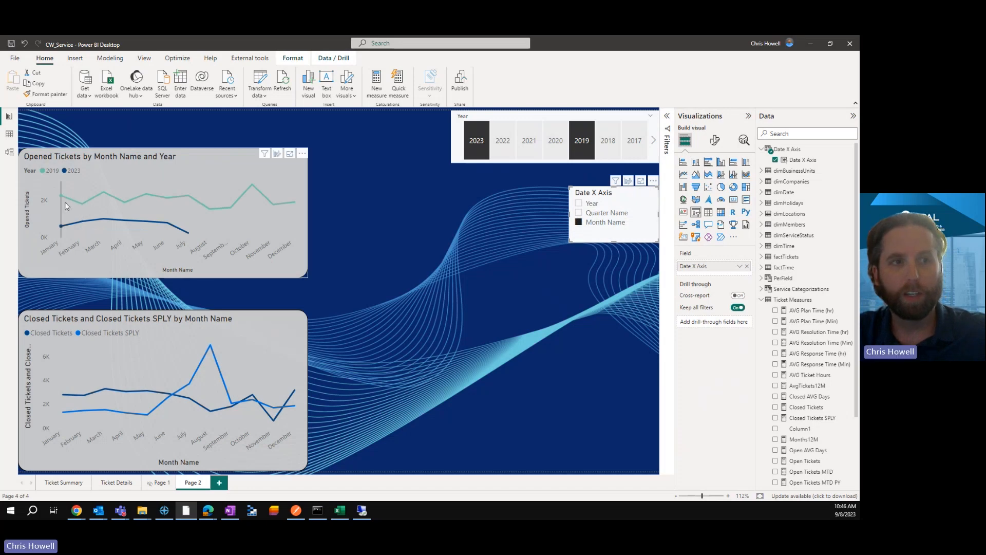
Add 2022 and 2021 to the Year slicer's selection and check the Opened Tickets chart by Year, finishing with Month Name.
left_click(503, 140, "ctrl")
left_click(529, 140, "ctrl")
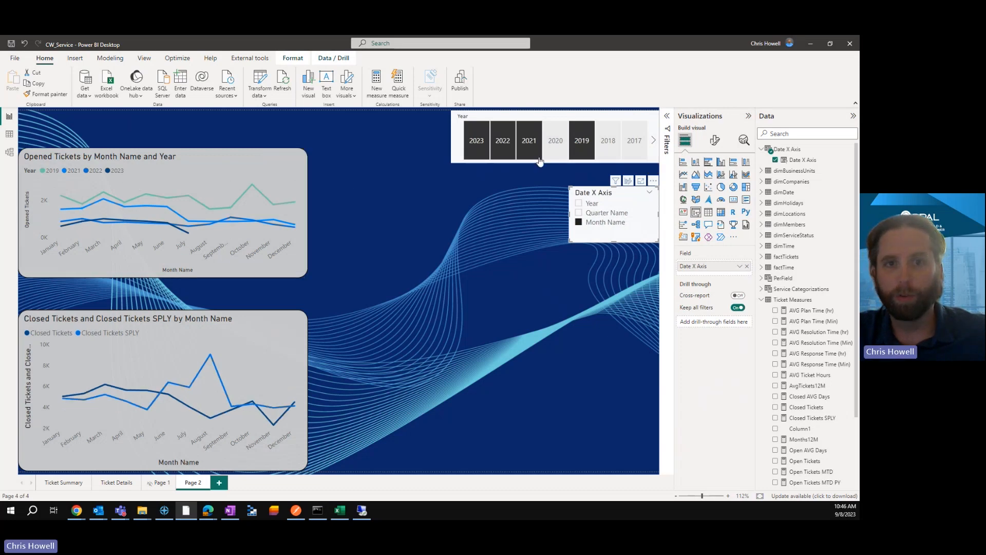
left_click(579, 204)
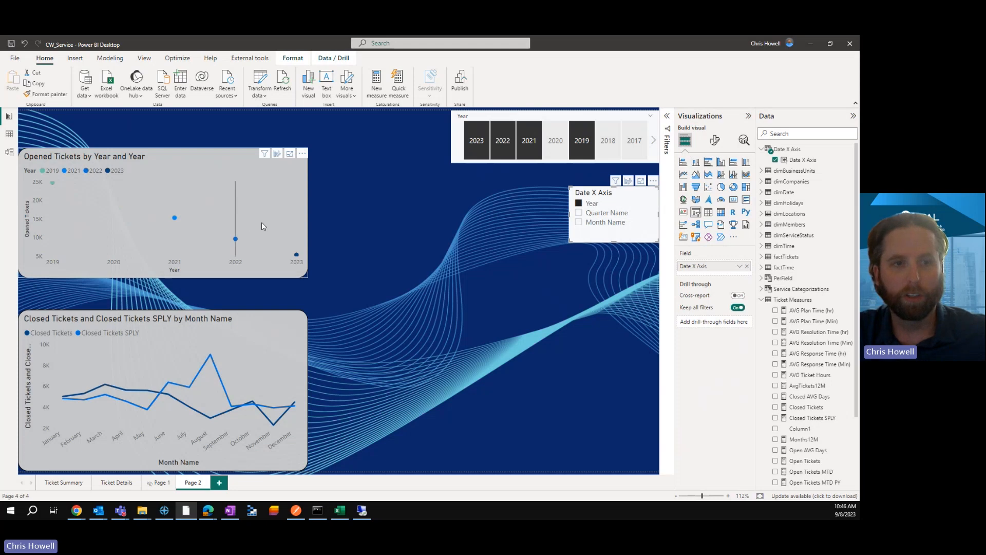
left_click(578, 222)
left_click(579, 222)
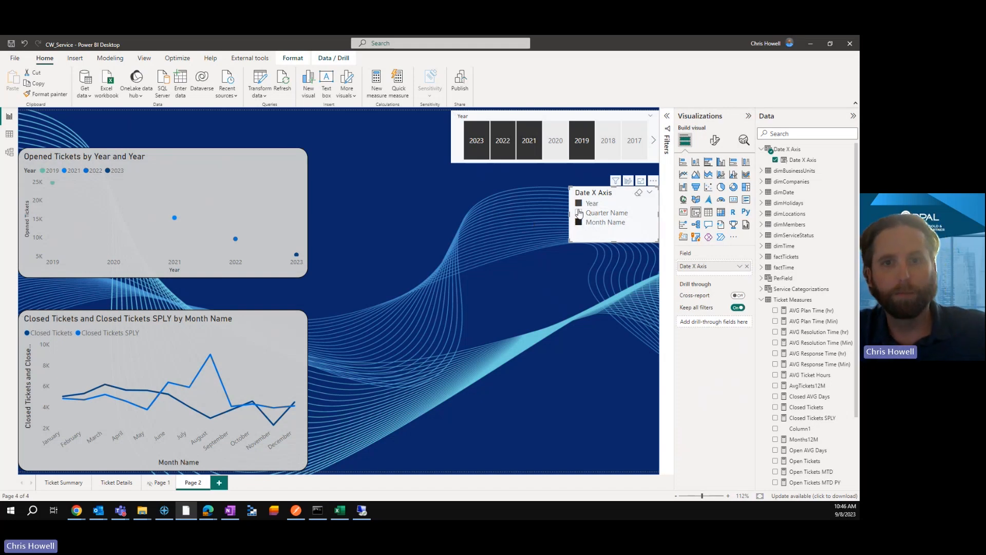
left_click(578, 204)
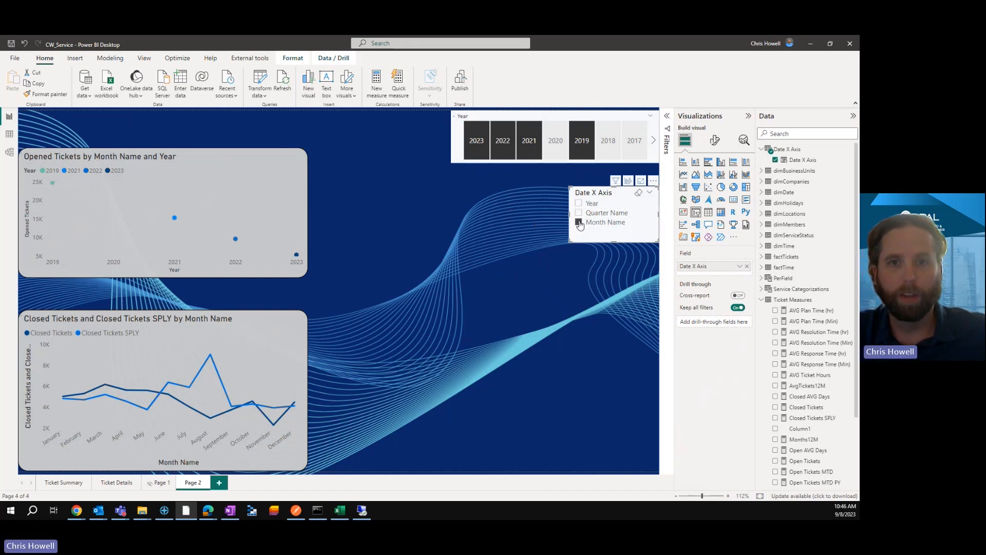
Turn on single select for the Date X Axis slicer so only one option can be active.
left_click(712, 143)
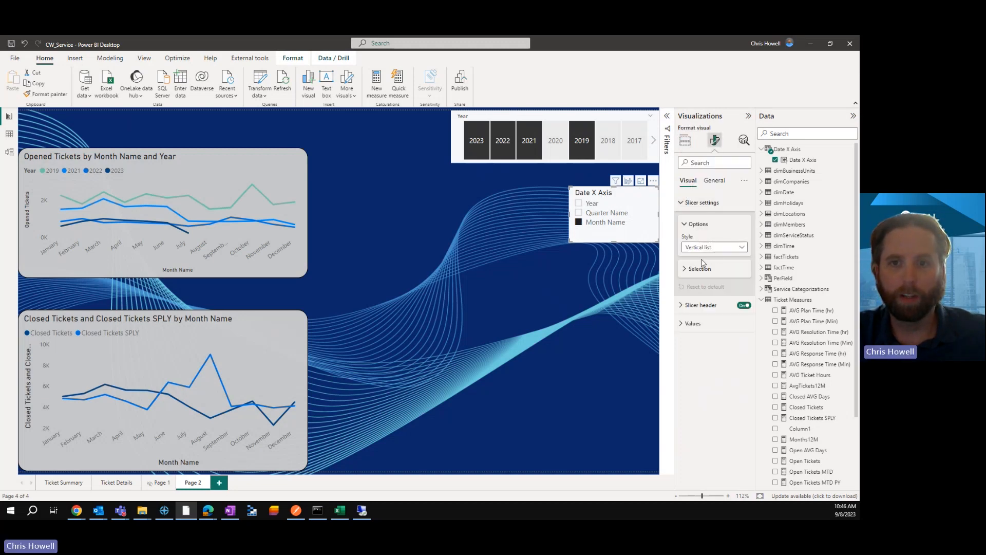
left_click(689, 269)
left_click(740, 281)
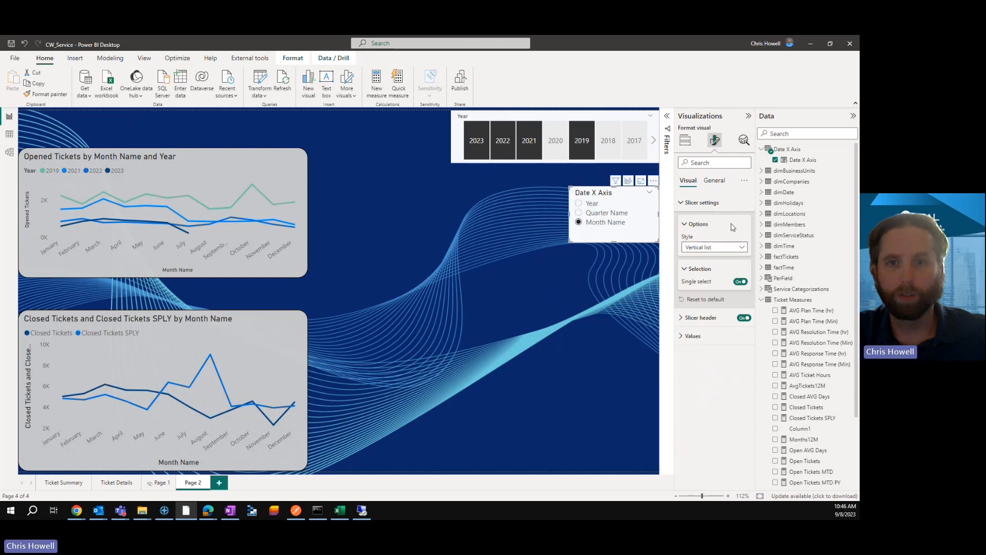
left_click(687, 141)
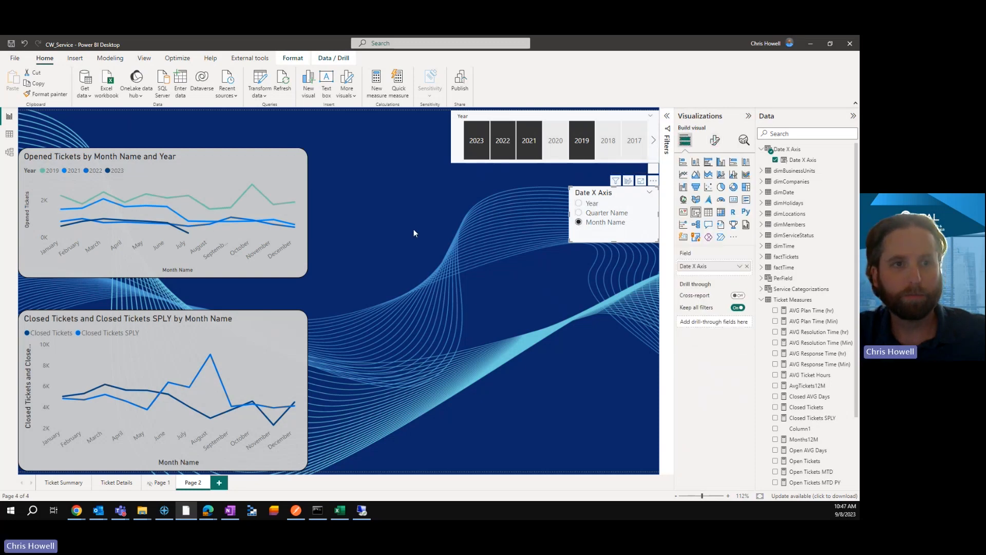
Replace Year and Month Name on the Closed Tickets chart's X-axis with Date X Axis, checking it with Quarter Name and Month Name.
left_click(158, 320)
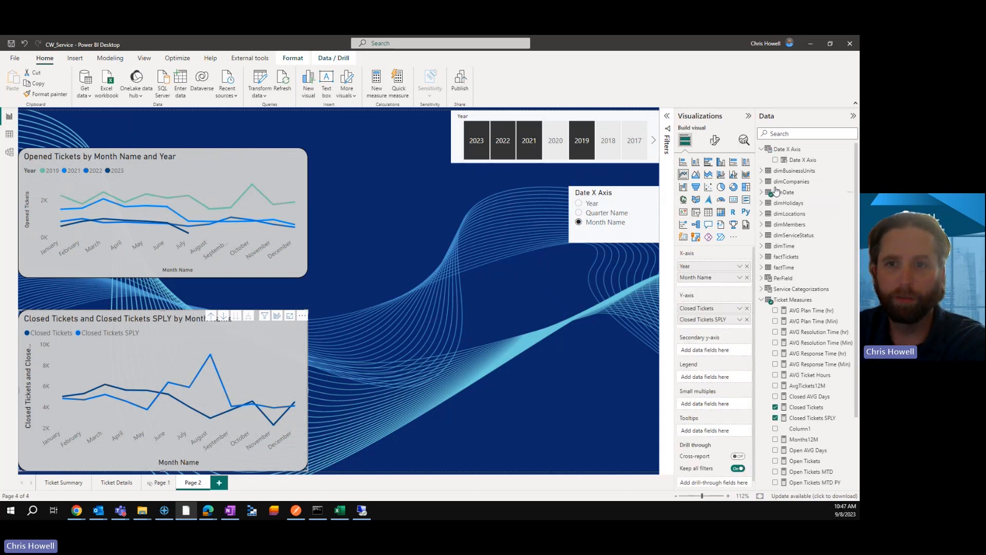
left_click_drag(738, 274, 609, 276)
left_click(747, 266)
left_click_drag(794, 160, 711, 266)
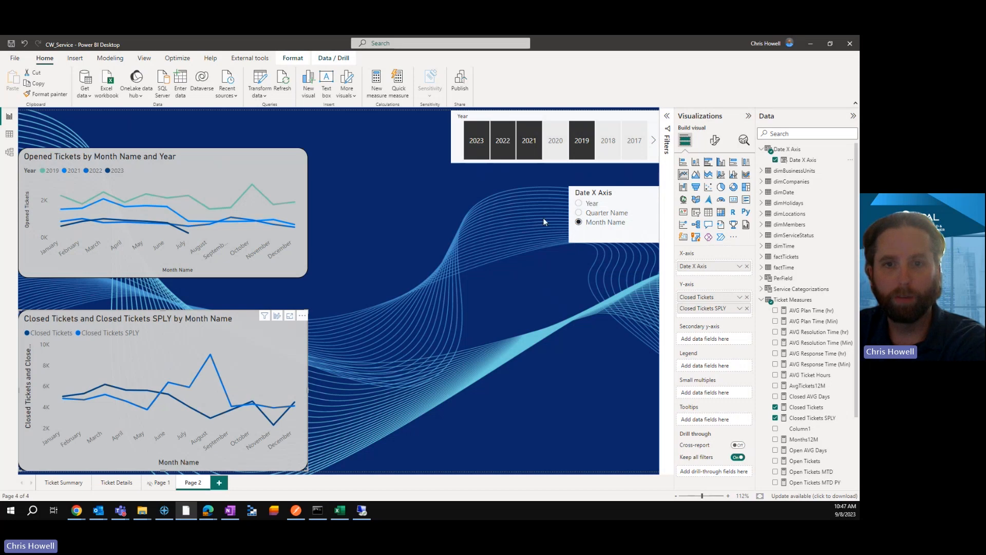
left_click(579, 212)
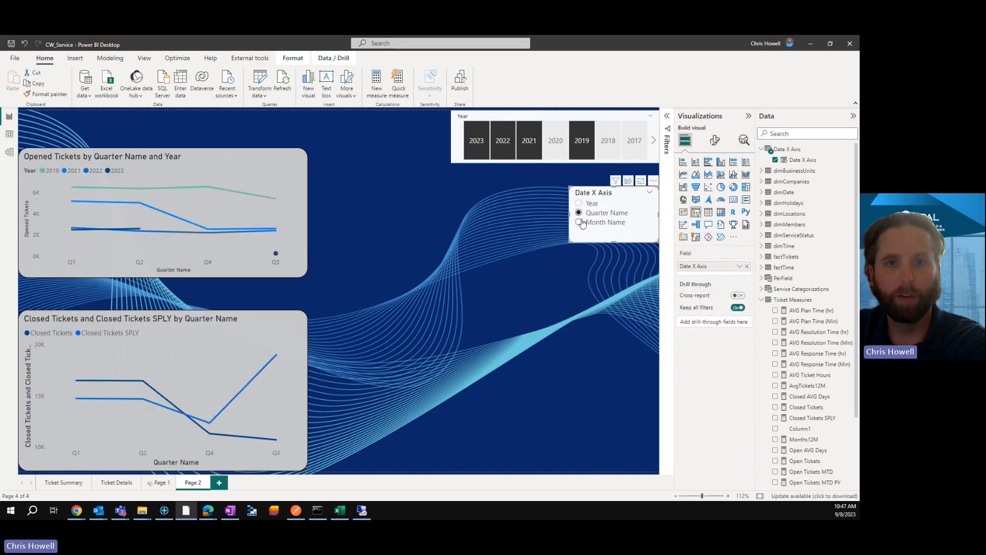
left_click(579, 222)
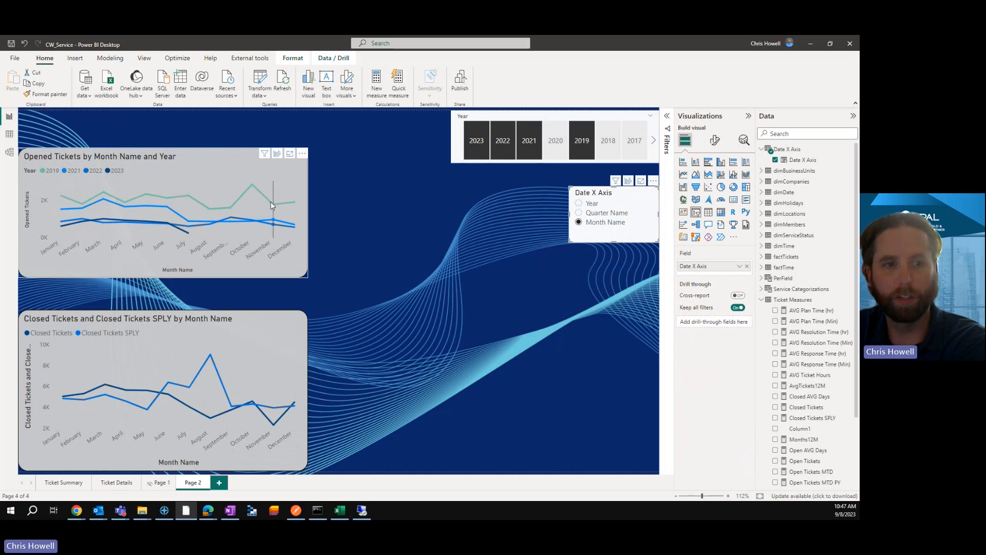
Remove Closed Tickets SPLY from the Closed Tickets chart and add Year from dimDate as its legend.
left_click(140, 317)
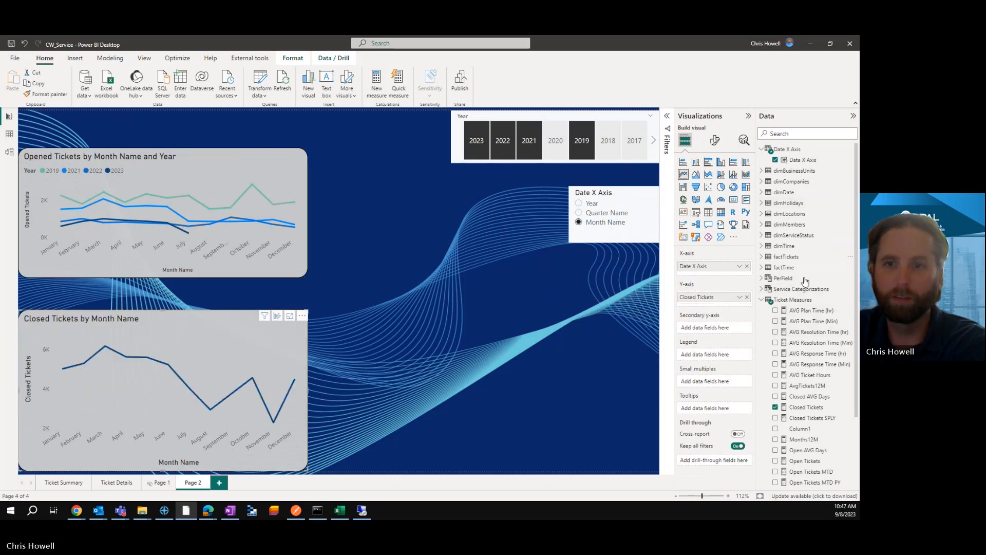
left_click(764, 194)
scroll(806, 329, "down", 5)
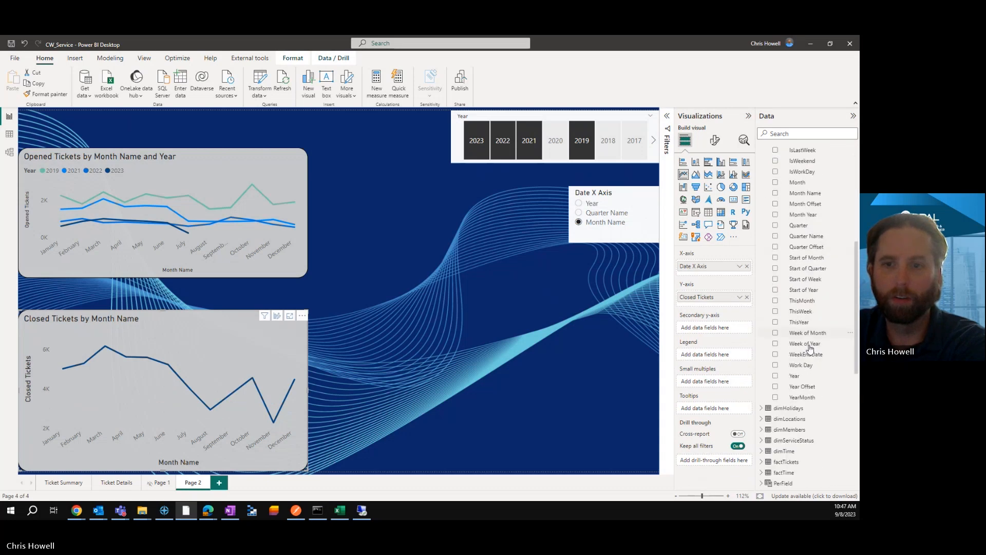
left_click_drag(793, 379, 694, 362)
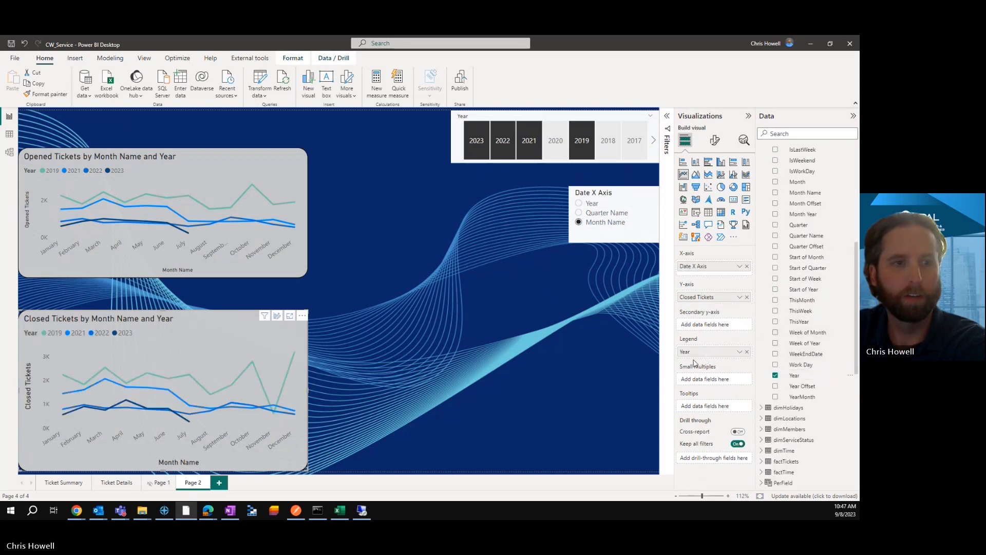
Test the Year slicer on both charts by deselecting 2021 and 2022 and selecting them again.
left_click(526, 146)
left_click(505, 145)
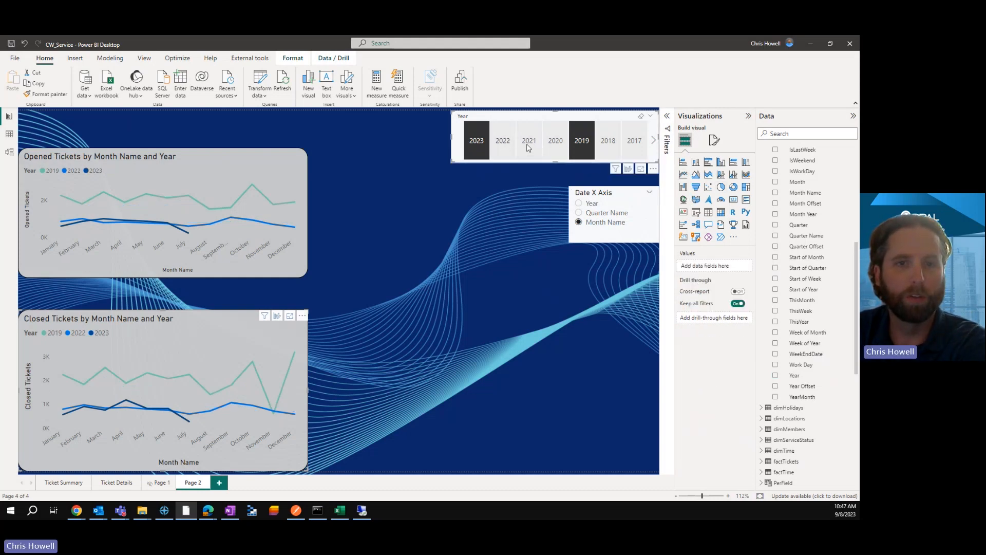
left_click(530, 146, "ctrl")
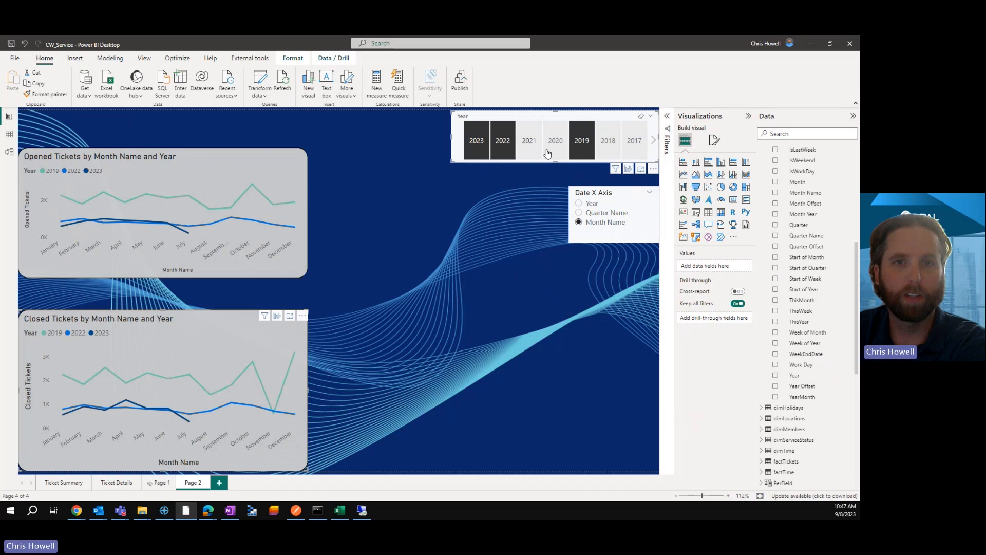
Compare both ticket charts by alternating the Date X Axis slicer between Quarter Name and Month Name, ending on Month Name.
left_click(579, 213)
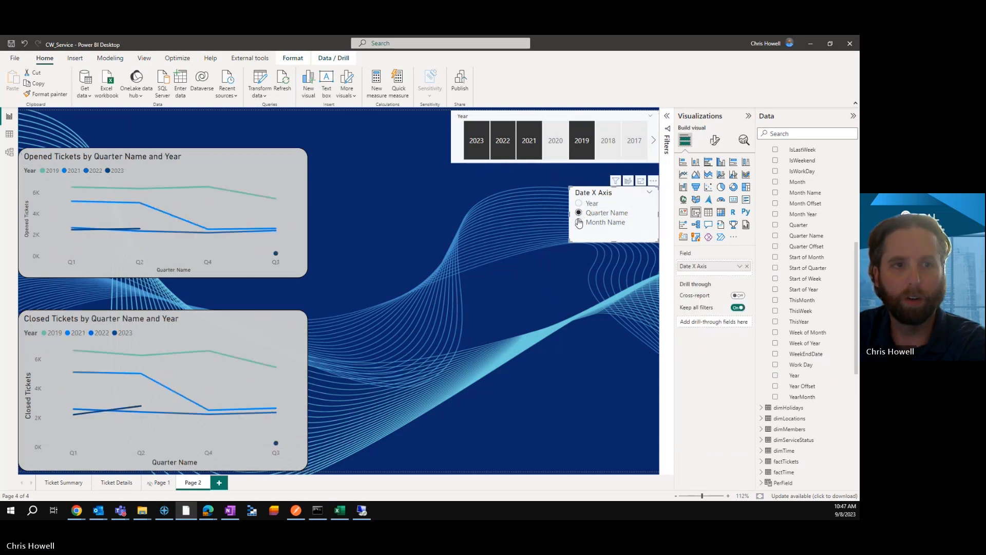
left_click(579, 222)
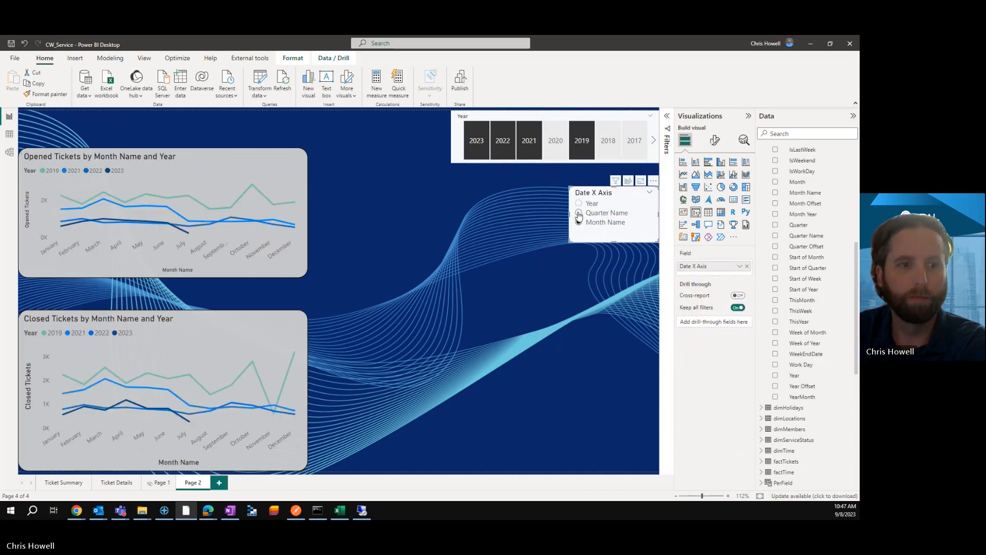
left_click(580, 213)
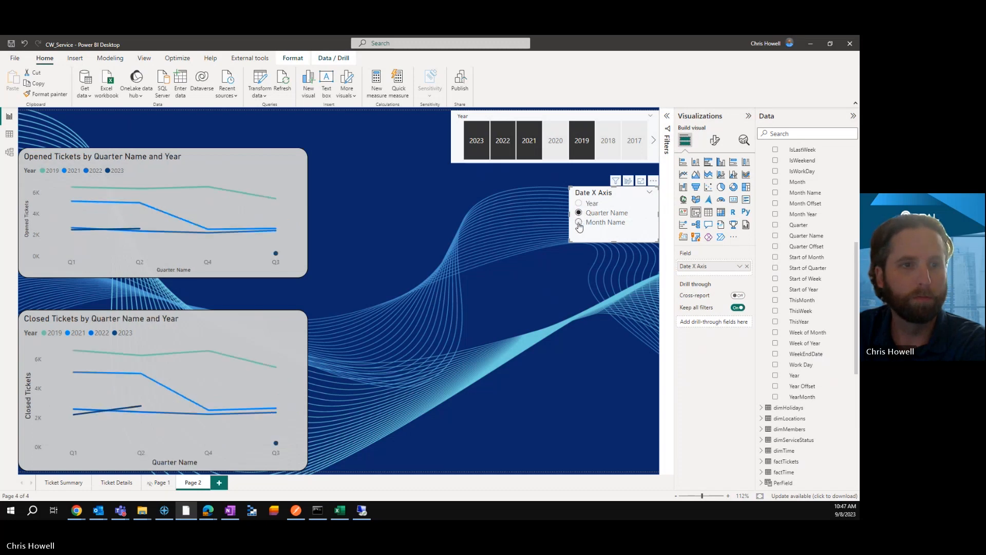
left_click(579, 225)
left_click(579, 213)
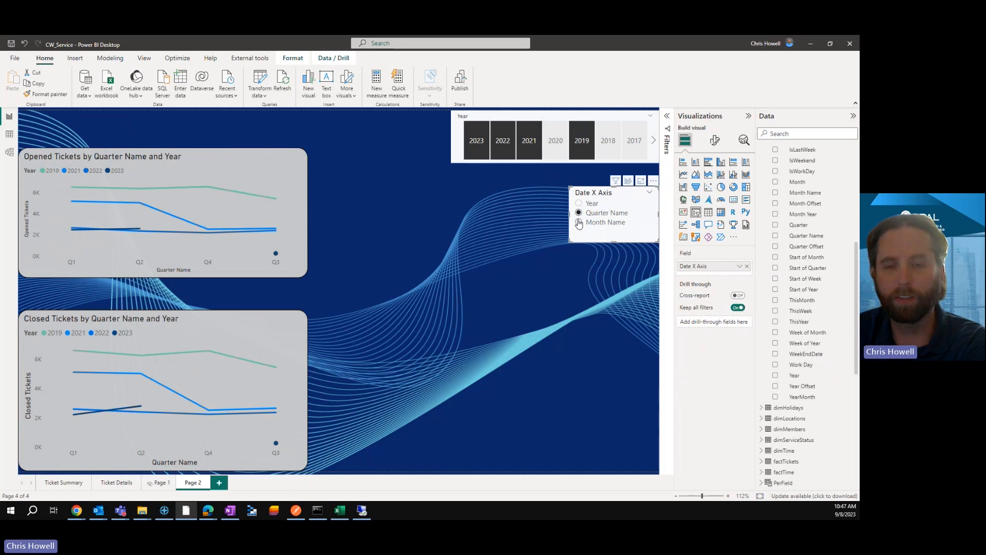
left_click(579, 222)
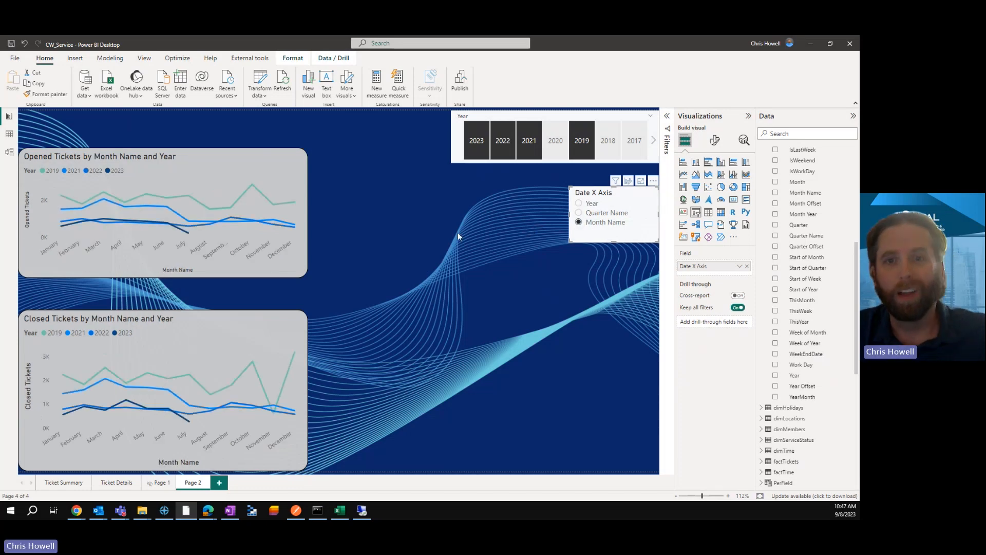